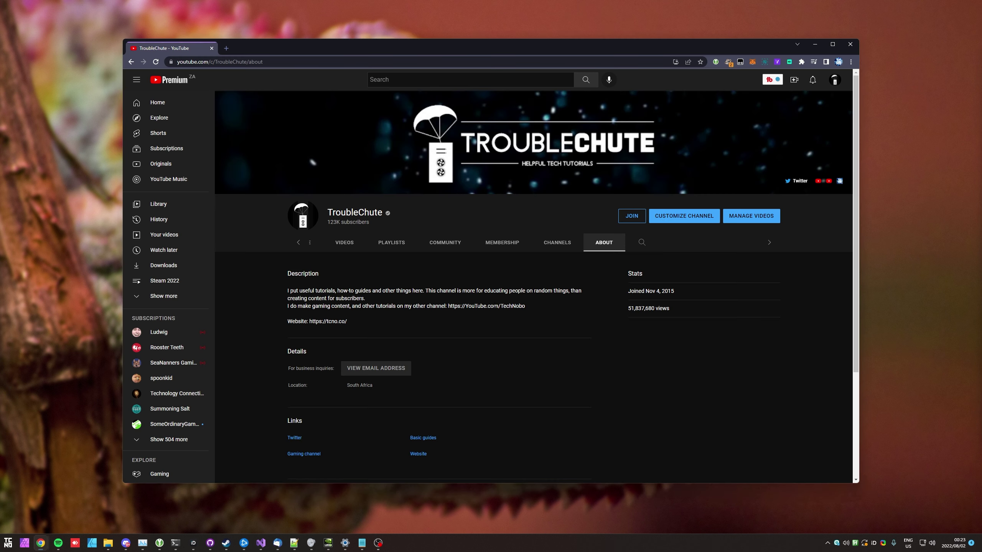
Capture a ShareX region screenshot of the channel's Description box.
{"action": "key", "text": "ctrl+Print"}
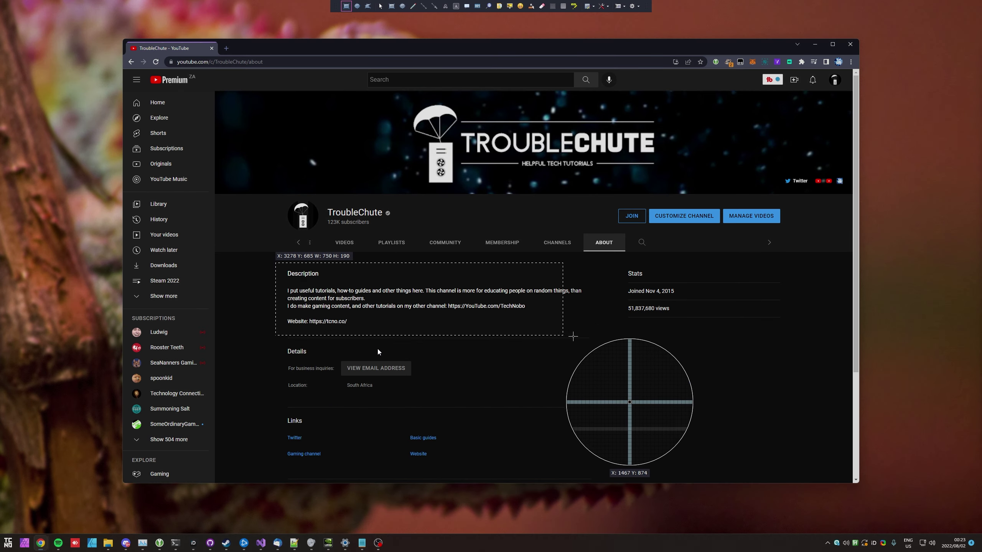
{"action": "left_click", "coordinate": [599, 337]}
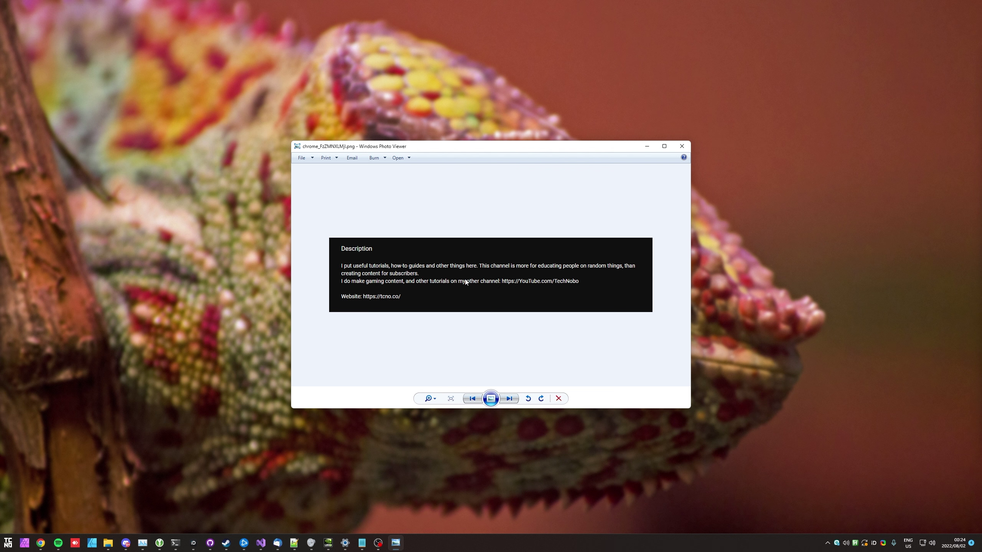
Close the screenshot preview, search Google for 'image ocr', and open the NewOCR.com result.
{"action": "left_click", "coordinate": [682, 146]}
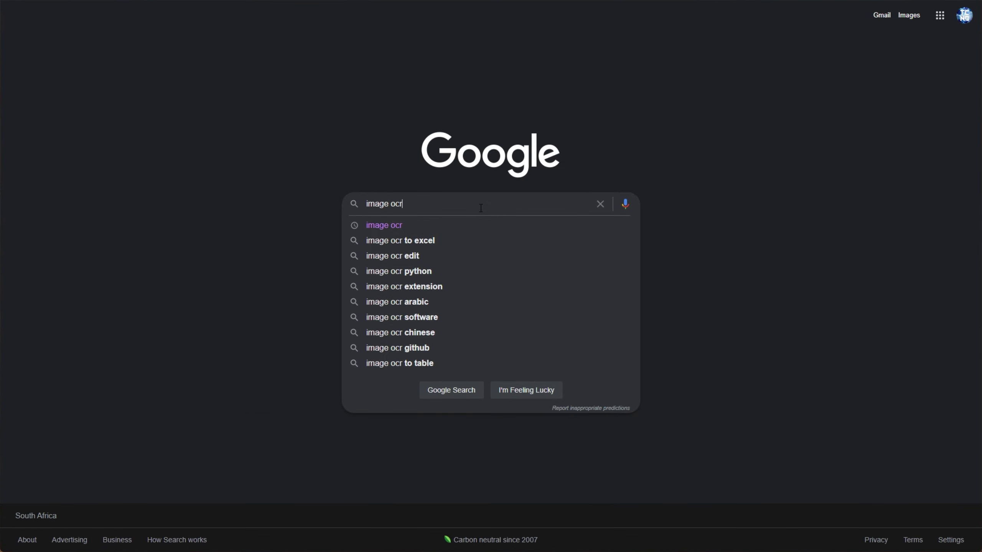
{"action": "left_click", "coordinate": [442, 392]}
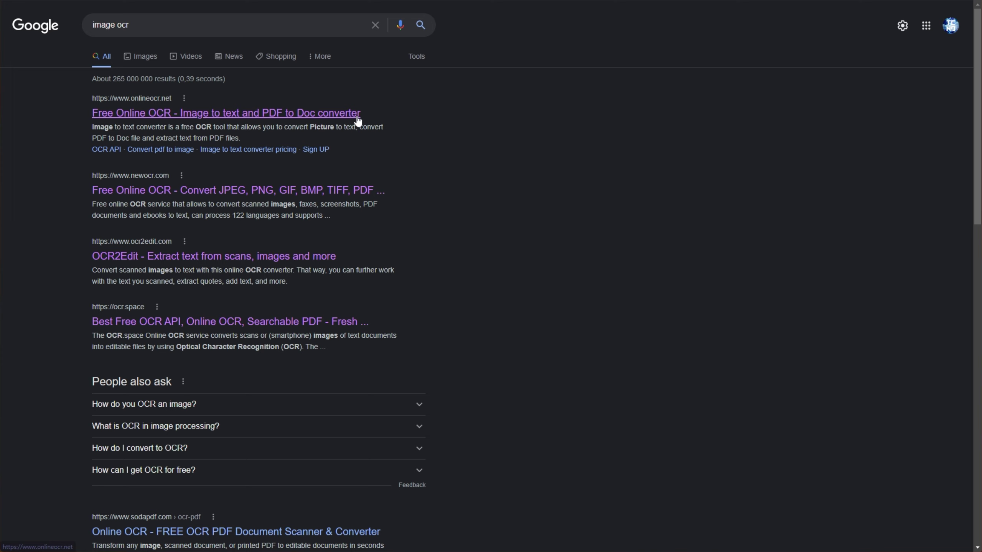
{"action": "left_click_drag", "start_coordinate": [375, 115], "coordinate": [254, 114]}
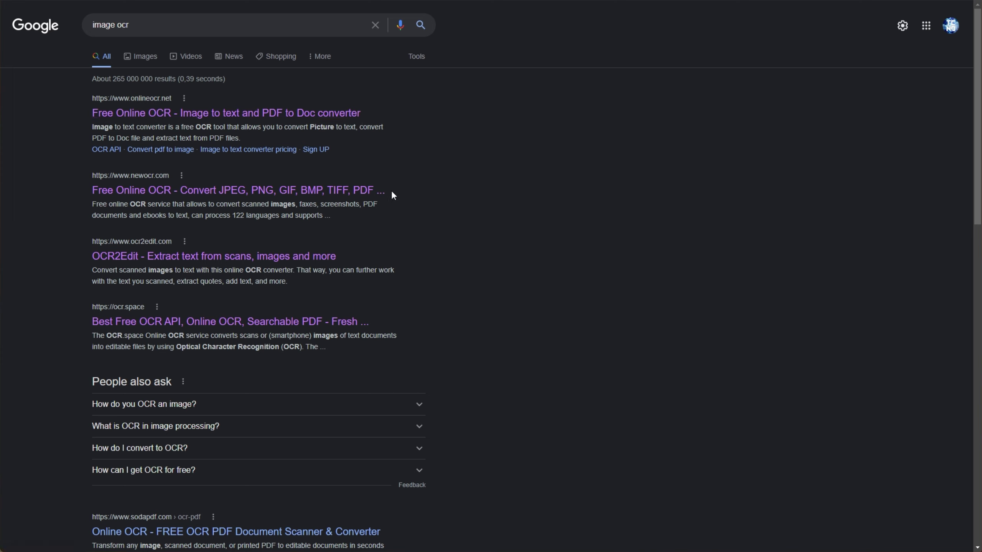
{"action": "left_click_drag", "start_coordinate": [391, 190], "coordinate": [272, 192]}
{"action": "left_click", "coordinate": [340, 199]}
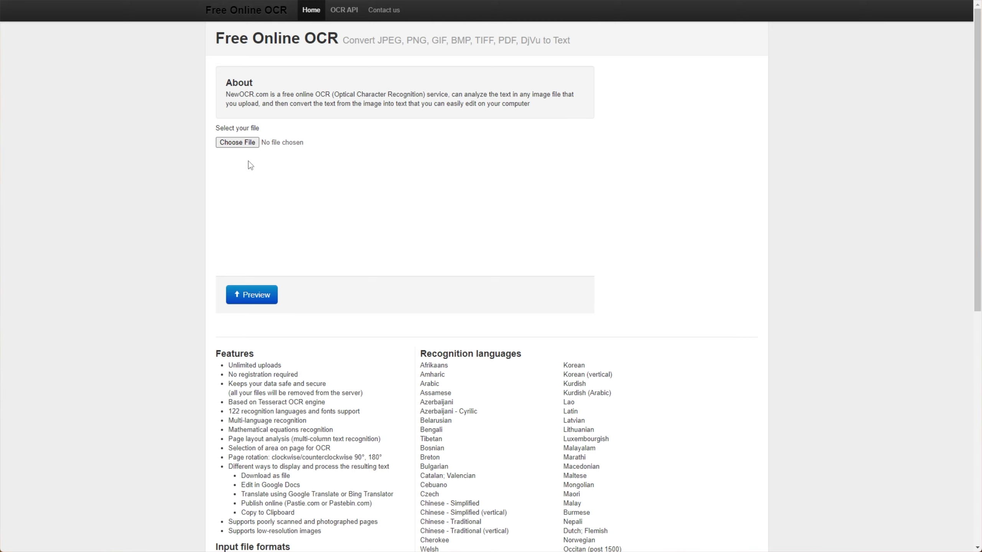
Upload the description screenshot to NewOCR, preview it, and run OCR.
{"action": "left_click", "coordinate": [237, 143]}
{"action": "left_click", "coordinate": [267, 289]}
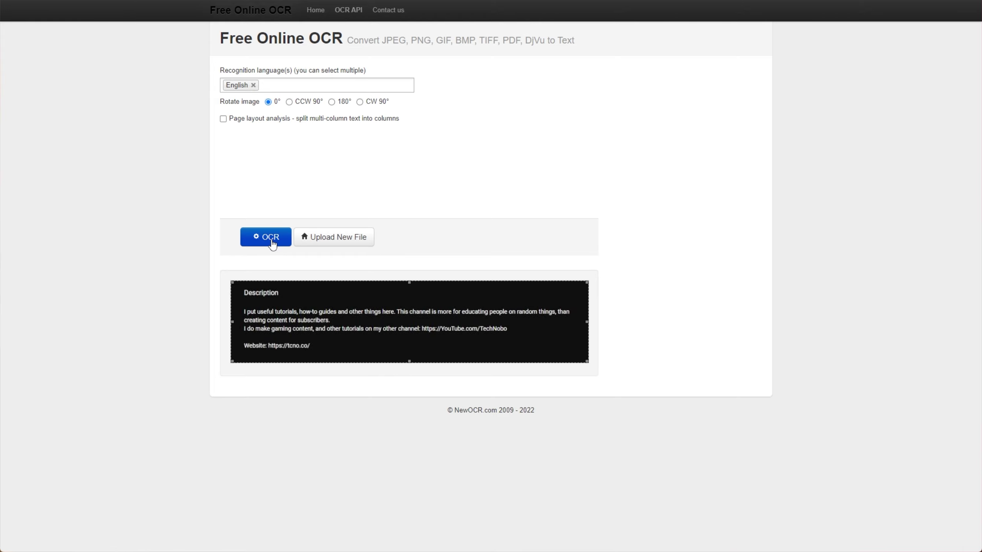
{"action": "left_click", "coordinate": [272, 243]}
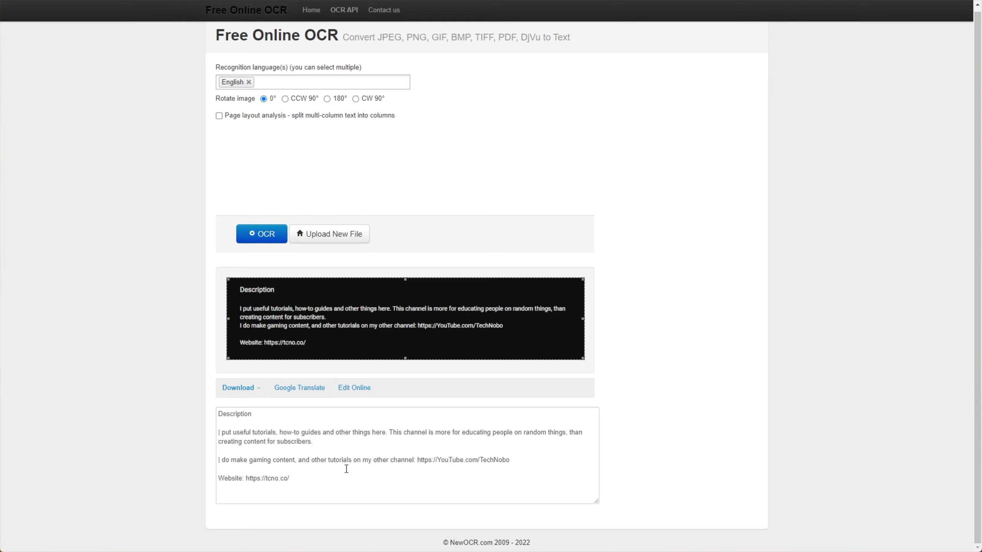
Select and copy the recognised text, then type 'asd' into it to confirm it's editable.
{"action": "left_click_drag", "start_coordinate": [333, 485], "coordinate": [180, 362]}
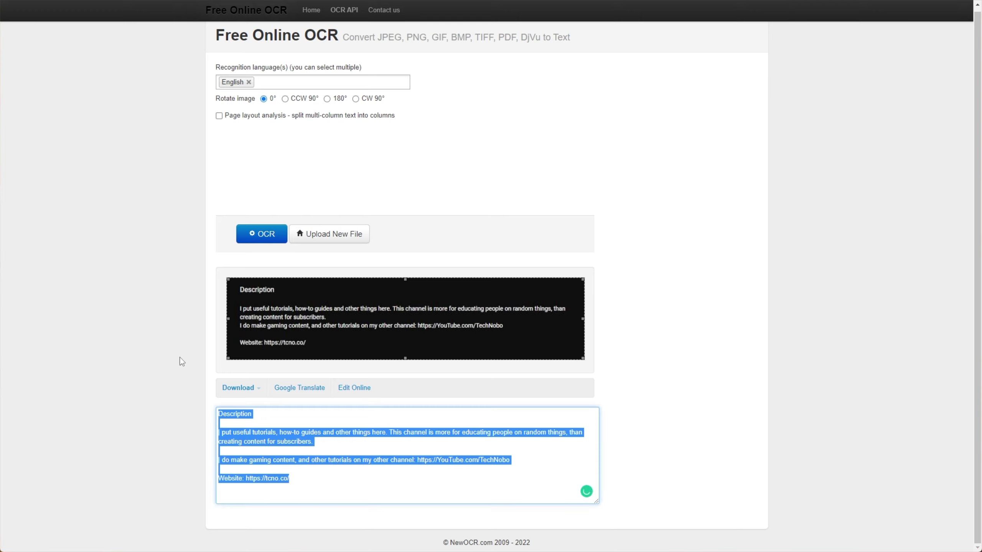
{"action": "right_click", "coordinate": [287, 448]}
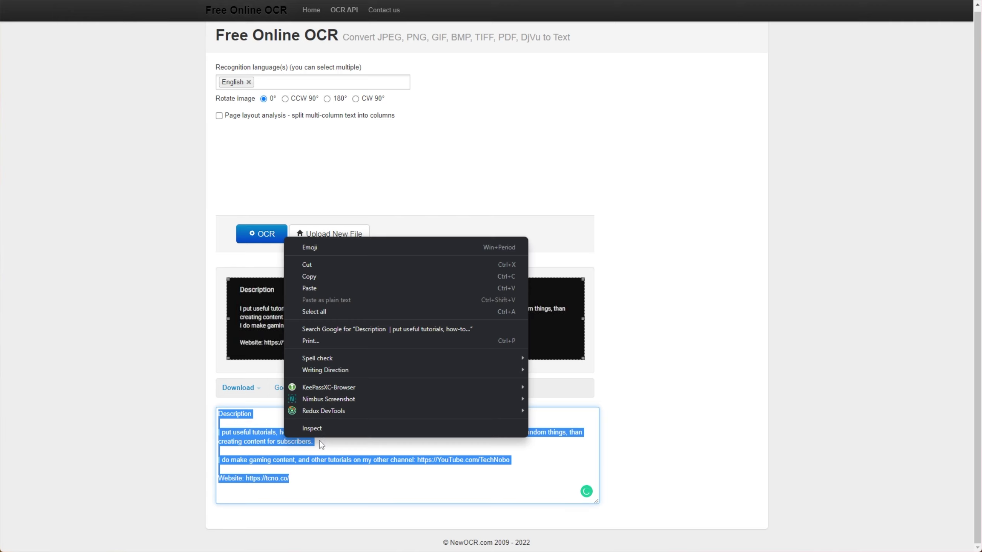
{"action": "left_click", "coordinate": [339, 273]}
{"action": "left_click", "coordinate": [341, 433]}
{"action": "type", "text": "asd"}
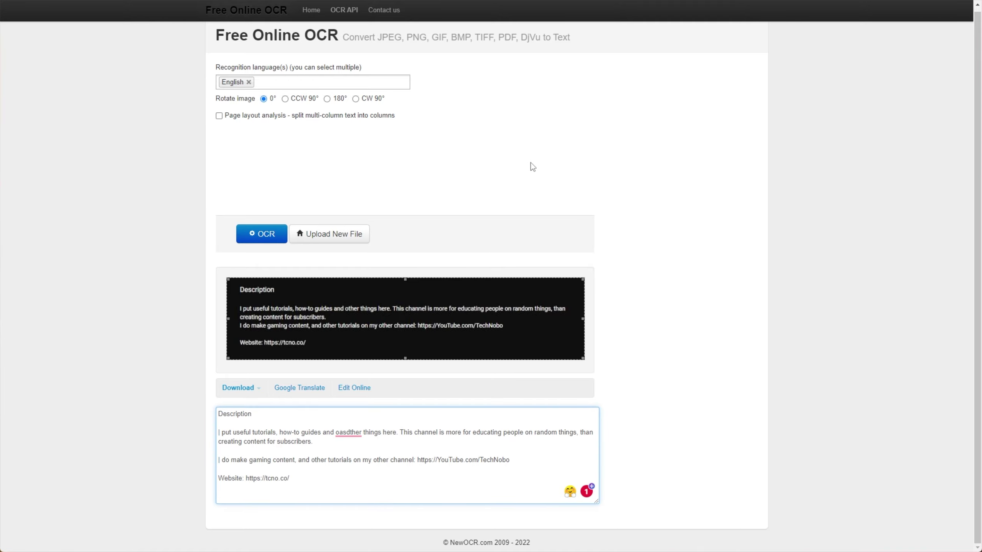
{"action": "left_click", "coordinate": [350, 432]}
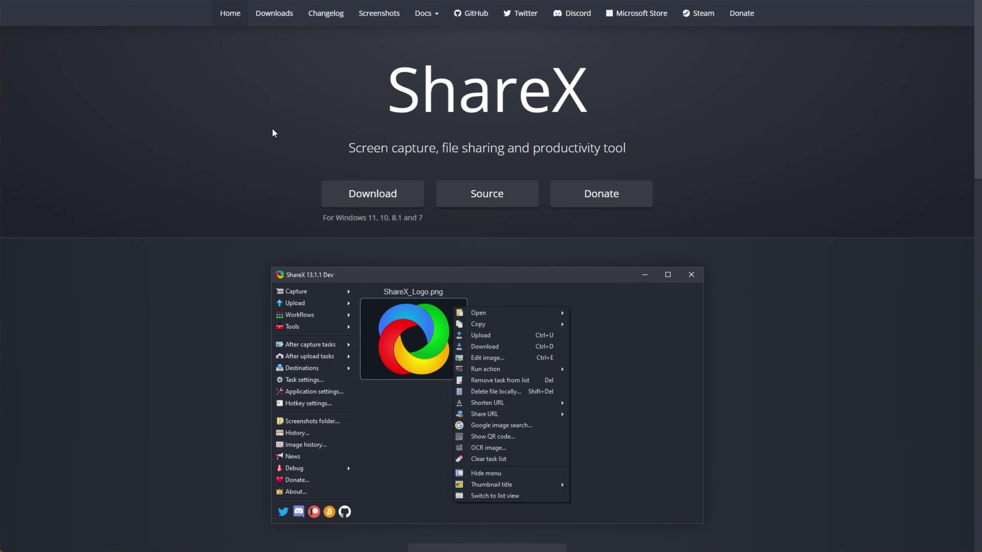
Download ShareX-14.1.0-setup.exe from getsharex.com.
{"action": "middle_click", "coordinate": [288, 129]}
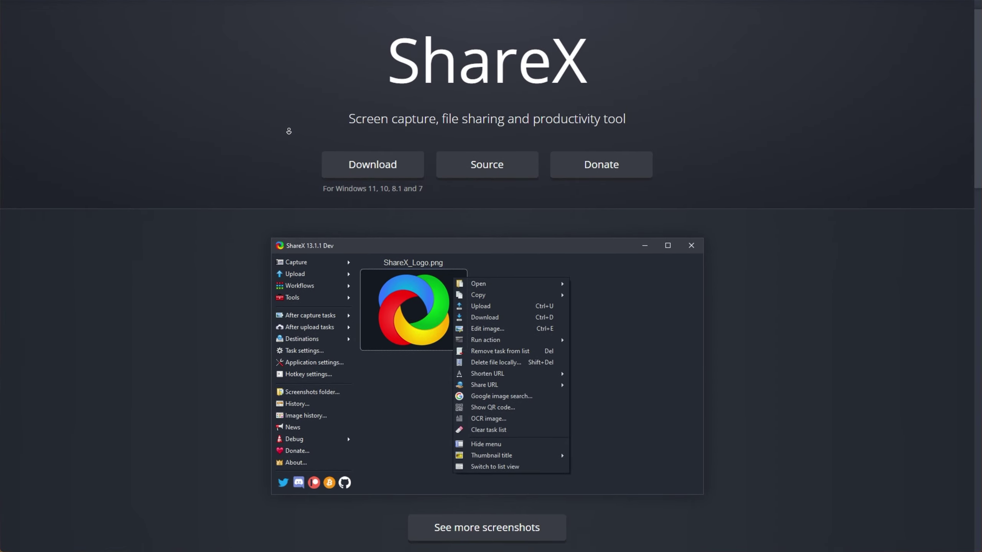
{"action": "left_click", "coordinate": [300, 155]}
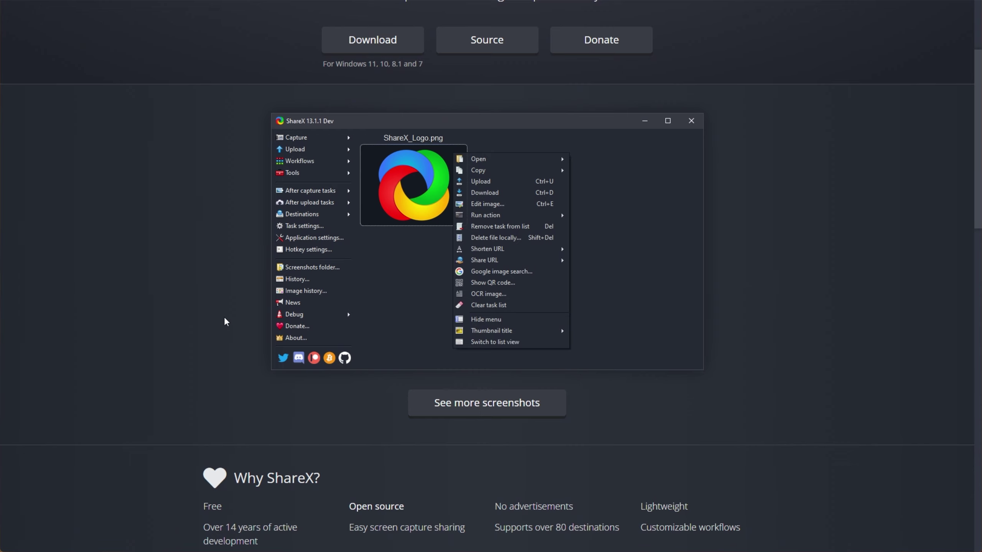
{"action": "middle_click", "coordinate": [230, 295]}
{"action": "left_click", "coordinate": [248, 286]}
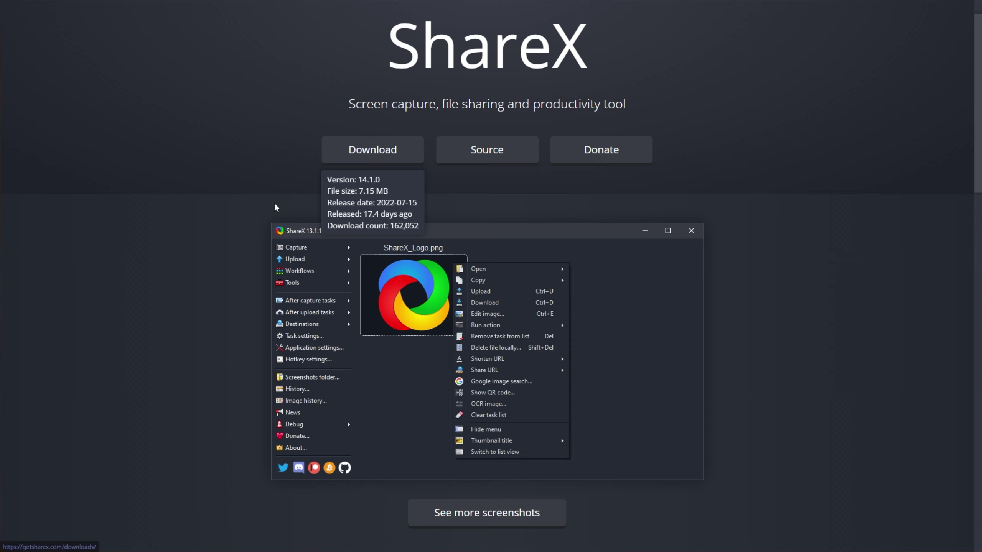
{"action": "mouse_move", "coordinate": [374, 152]}
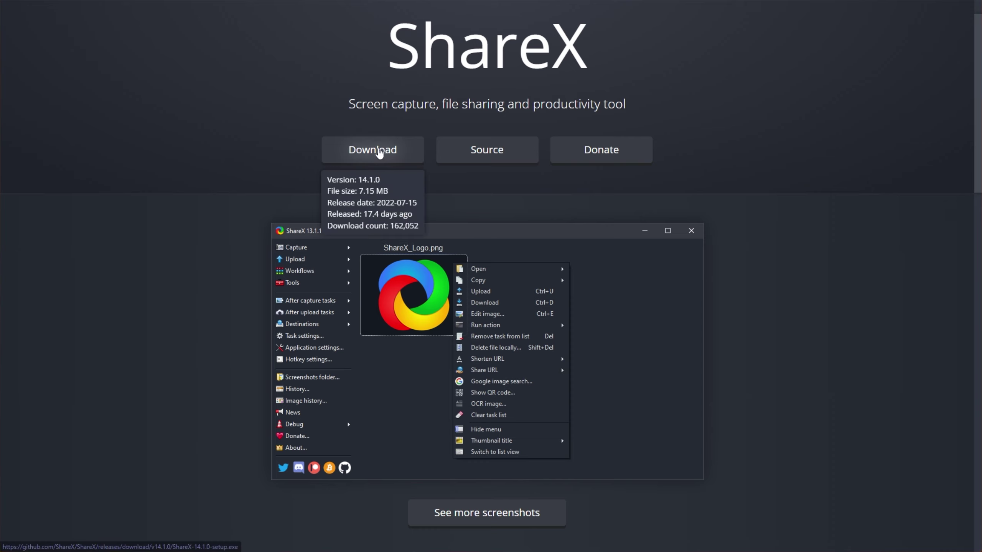
{"action": "left_click", "coordinate": [379, 151]}
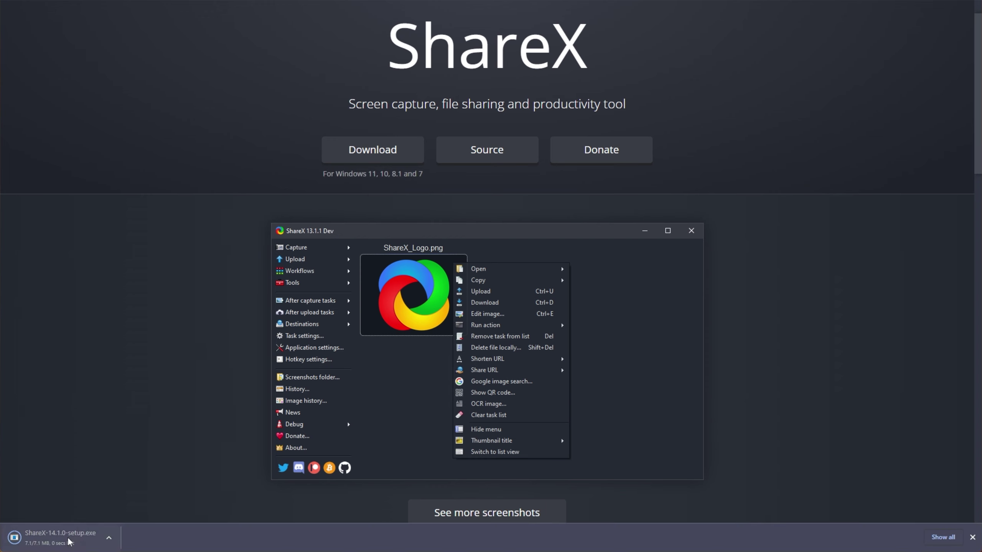
Run the ShareX 14.1.0 installer and launch ShareX.
{"action": "left_click", "coordinate": [62, 538]}
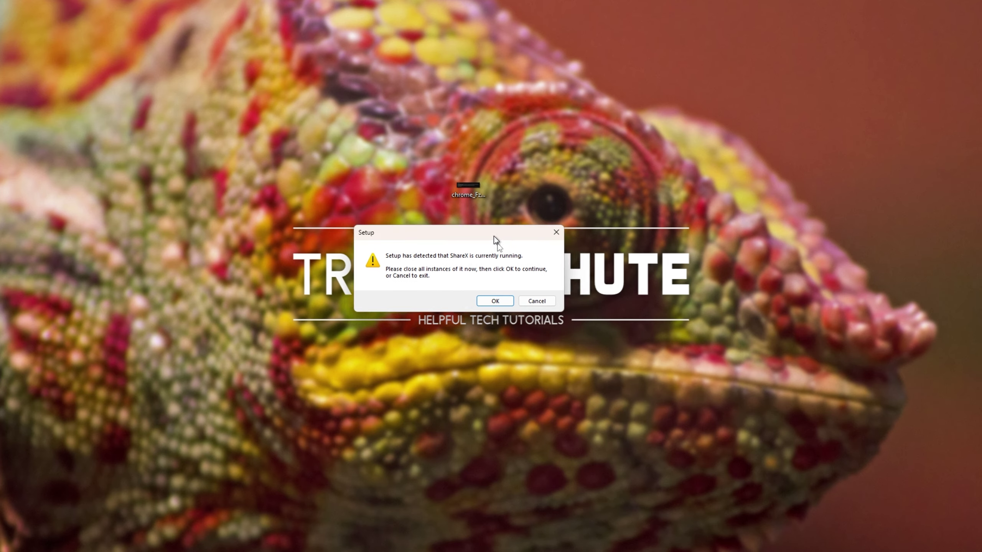
{"action": "left_click_drag", "start_coordinate": [494, 237], "coordinate": [512, 238]}
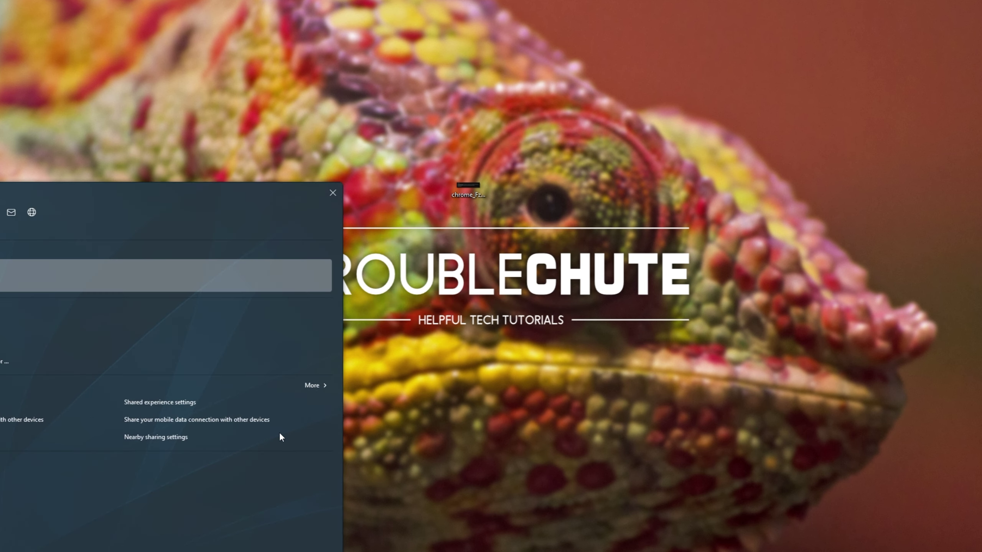
{"action": "key", "text": "Return"}
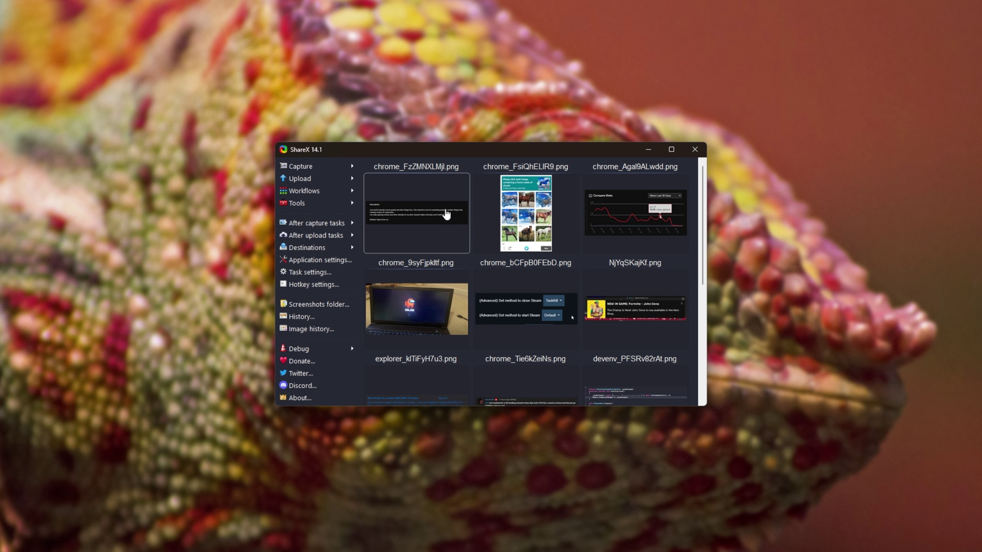
Run ShareX's OCR image on the saved description screenshot.
{"action": "left_click", "coordinate": [313, 202]}
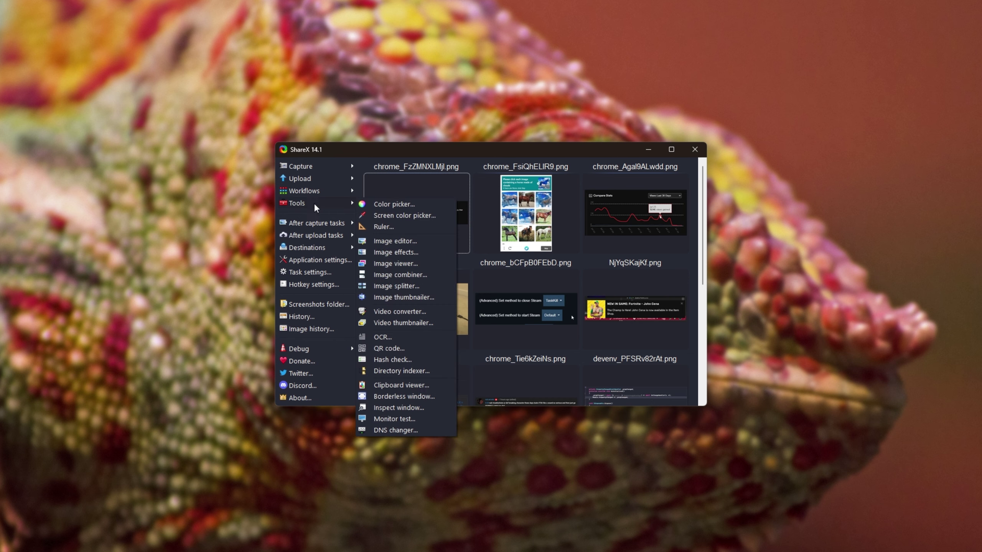
{"action": "left_click", "coordinate": [408, 337]}
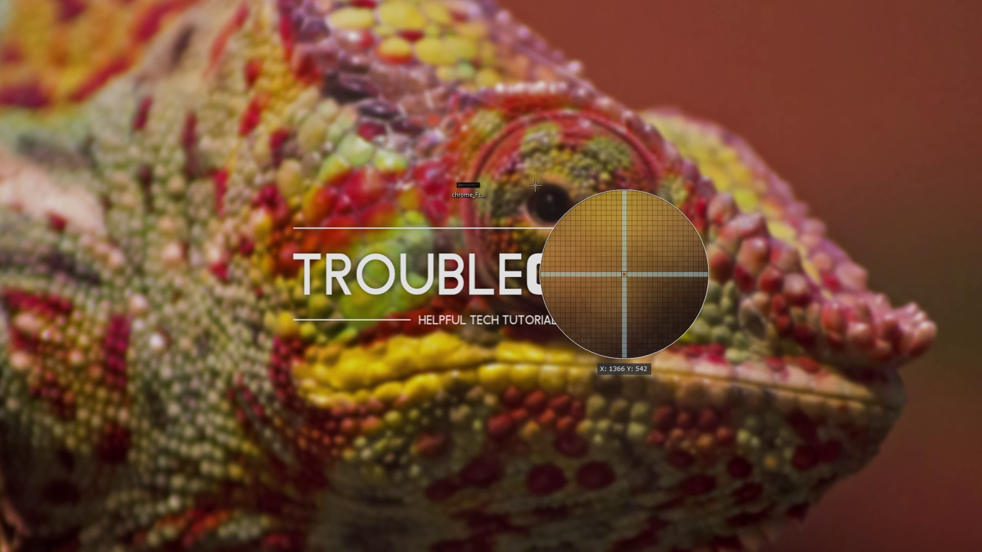
{"action": "key", "text": "Escape"}
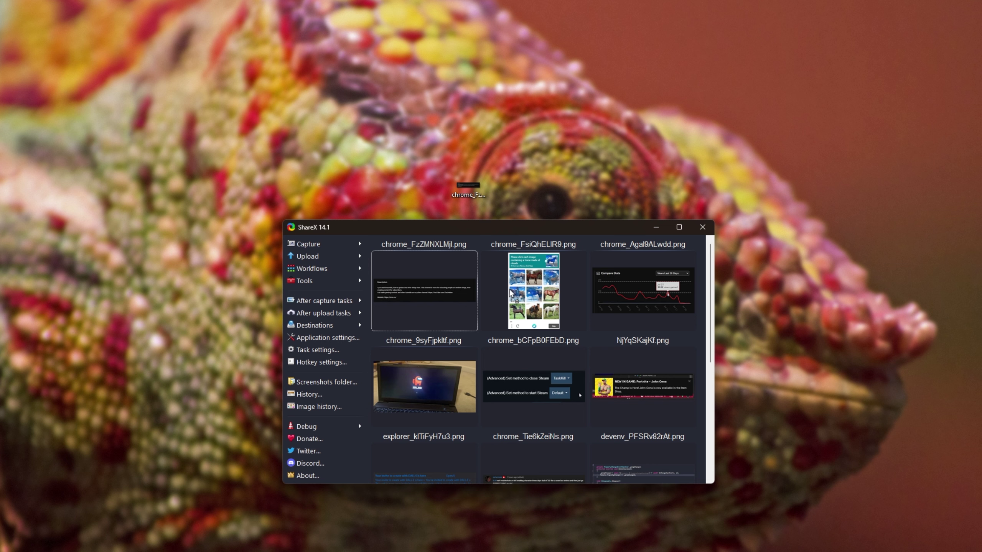
{"action": "right_click", "coordinate": [427, 211]}
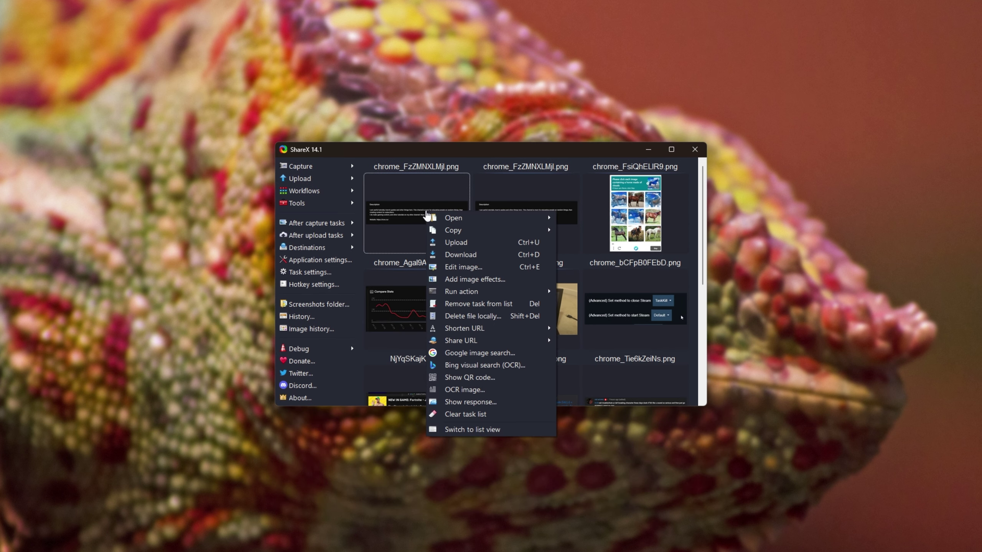
{"action": "left_click", "coordinate": [472, 388]}
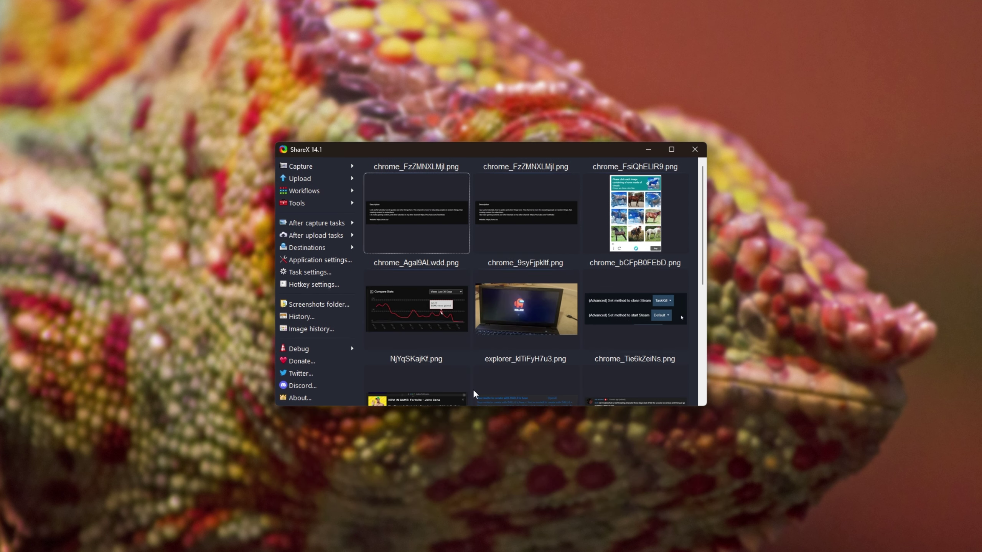
{"action": "left_click_drag", "start_coordinate": [482, 153], "coordinate": [480, 167]}
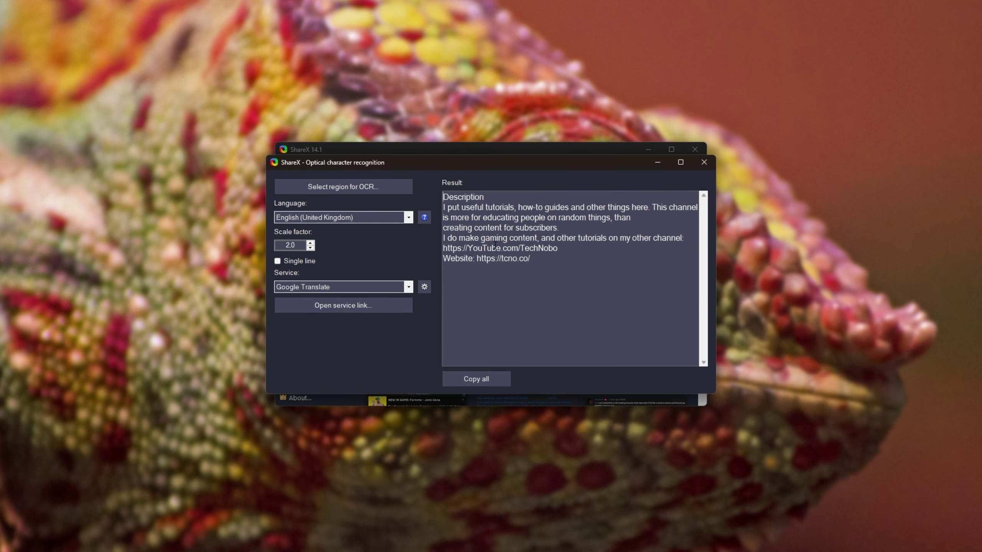
{"action": "key", "text": "ctrl+a"}
{"action": "left_click", "coordinate": [591, 279]}
{"action": "left_click", "coordinate": [408, 217]}
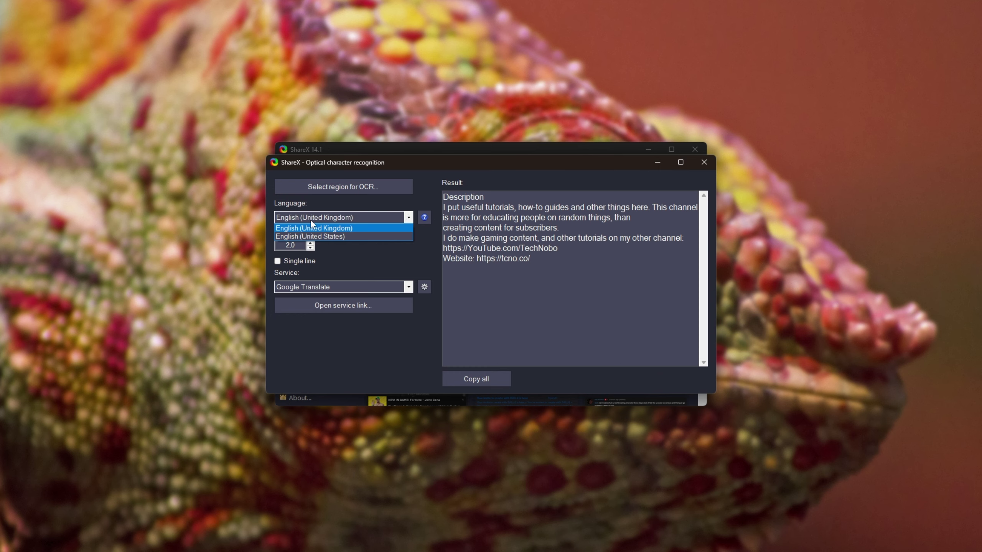
{"action": "left_click", "coordinate": [337, 229]}
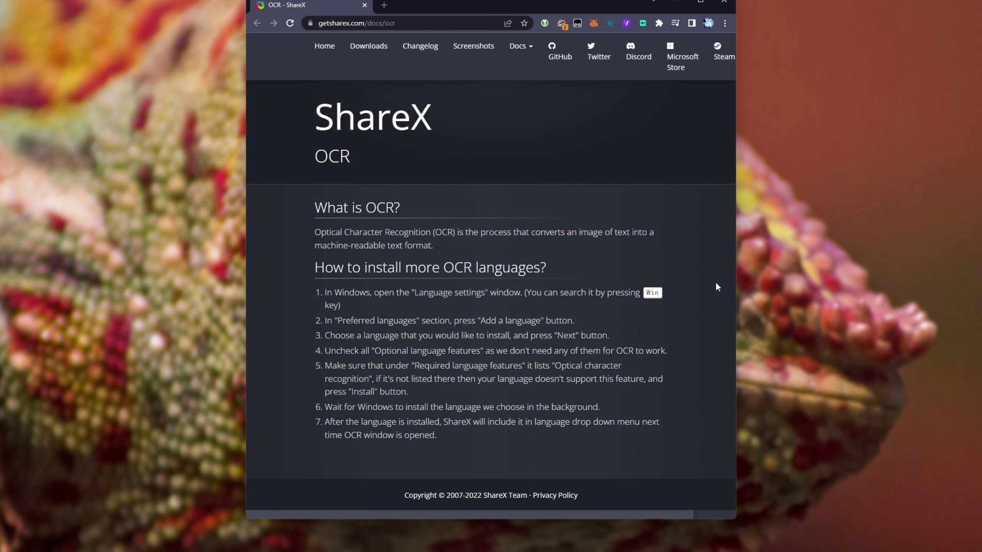
Read the ShareX OCR help page and keep Google Translate as the OCR result service.
{"action": "left_click_drag", "start_coordinate": [382, 245], "coordinate": [529, 351]}
{"action": "left_click", "coordinate": [535, 212]}
{"action": "left_click", "coordinate": [384, 286]}
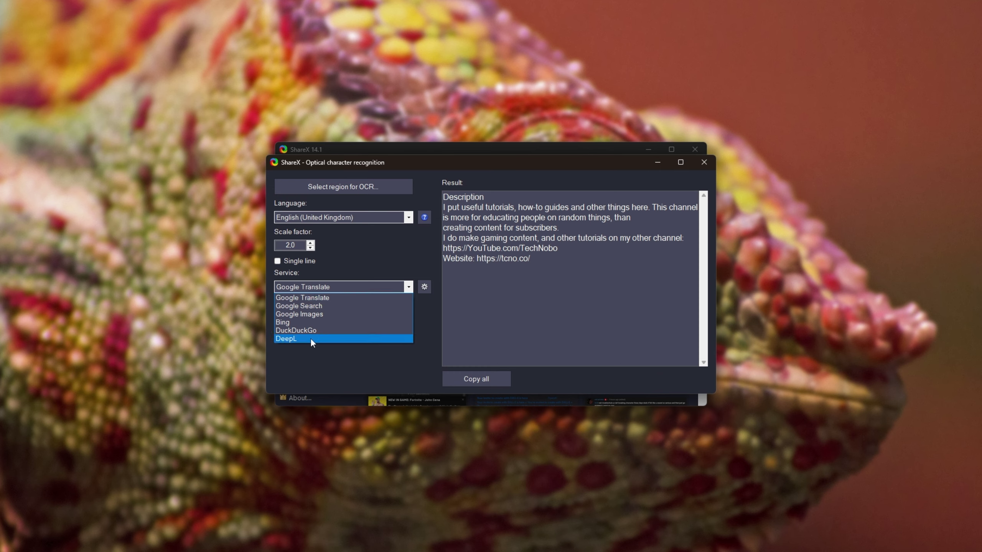
{"action": "left_click", "coordinate": [348, 297]}
{"action": "left_click", "coordinate": [424, 287]}
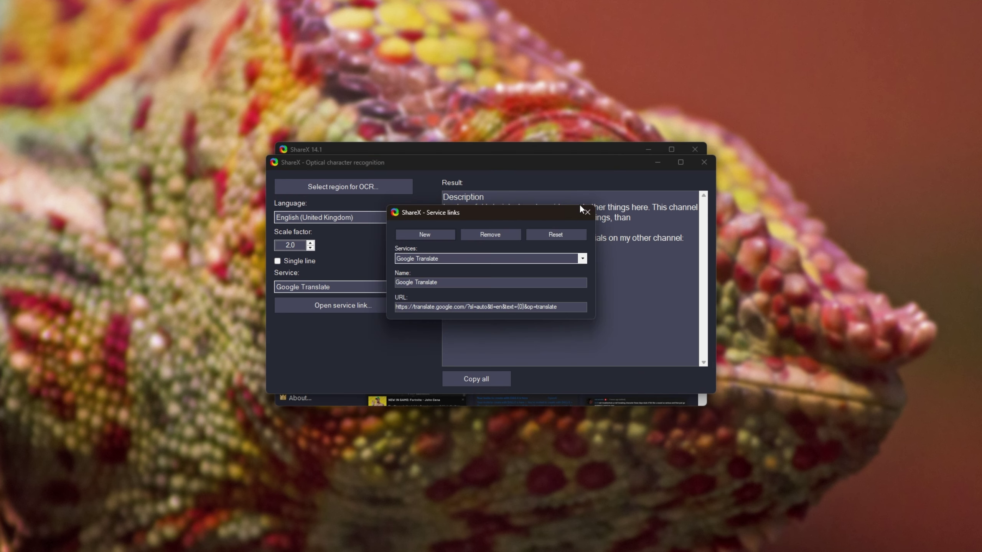
{"action": "left_click", "coordinate": [579, 204]}
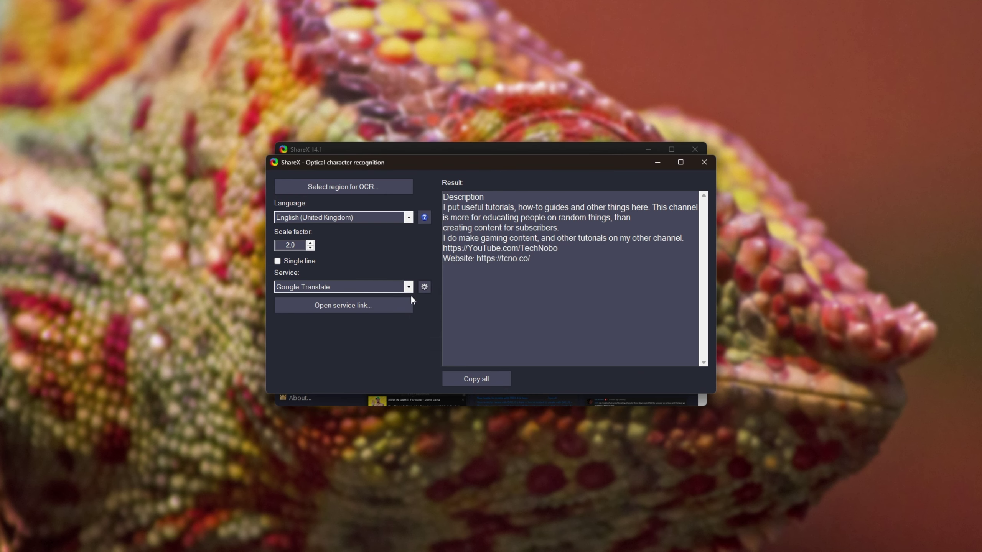
Select the recognised description in Google Translate, then close Chrome, the OCR window and ShareX.
{"action": "left_click", "coordinate": [343, 305]}
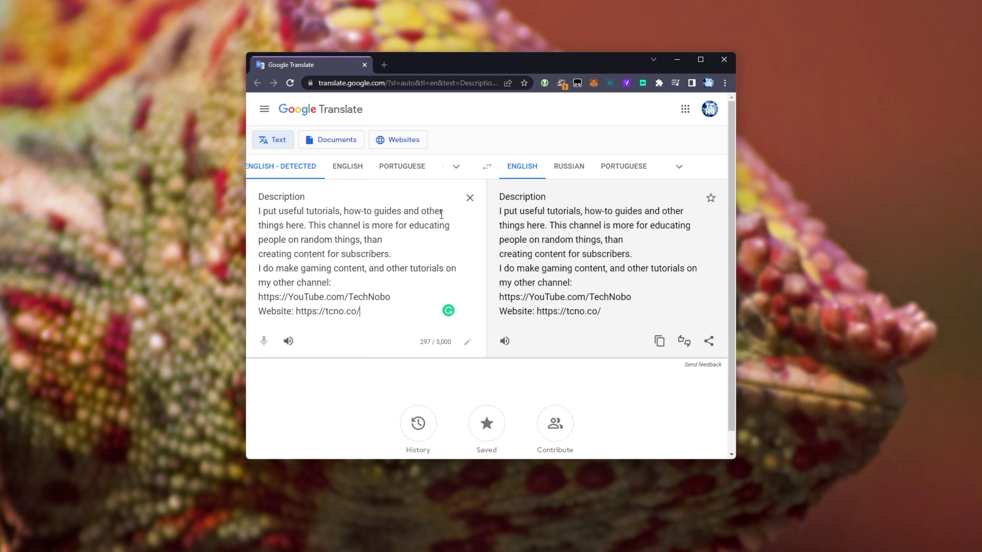
{"action": "left_click_drag", "start_coordinate": [374, 296], "coordinate": [415, 182]}
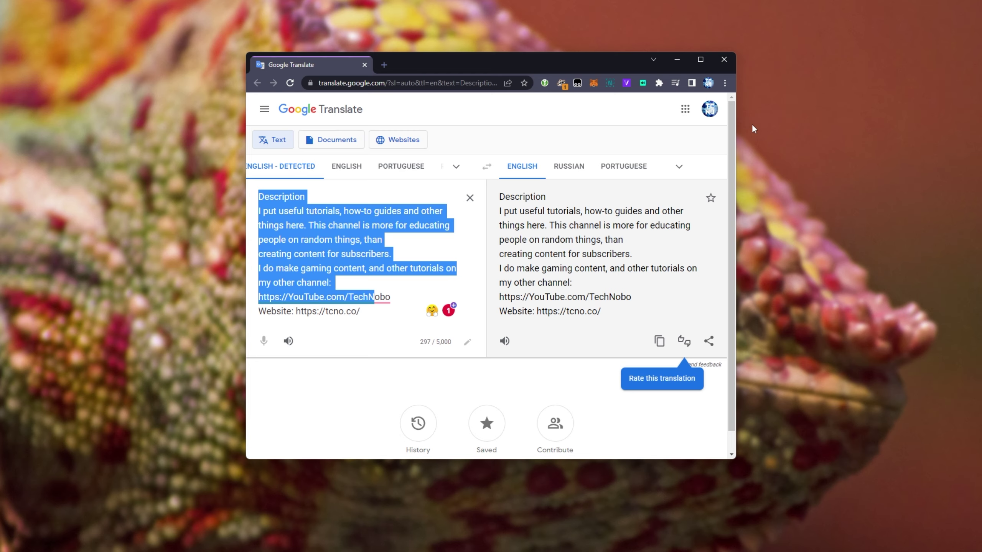
{"action": "left_click", "coordinate": [721, 62]}
{"action": "left_click", "coordinate": [701, 161]}
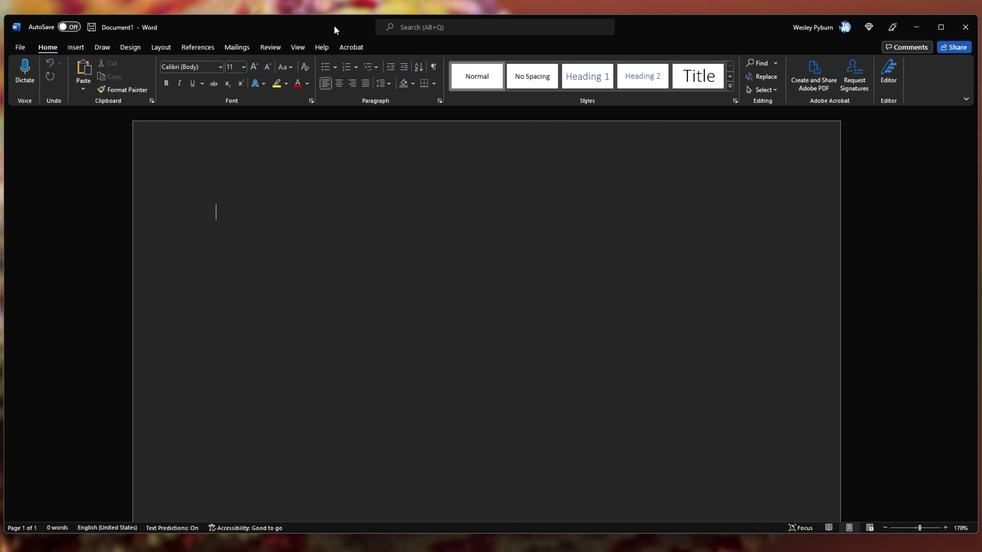
Paste the channel Description screenshot into Document1 and select the image.
{"action": "mouse_move", "coordinate": [334, 25]}
{"action": "left_mouse_down"}
{"action": "mouse_move", "coordinate": [347, 252]}
{"action": "mouse_move", "coordinate": [359, 33]}
{"action": "mouse_move", "coordinate": [347, 34]}
{"action": "left_mouse_up"}
{"action": "key", "text": "ctrl+v"}
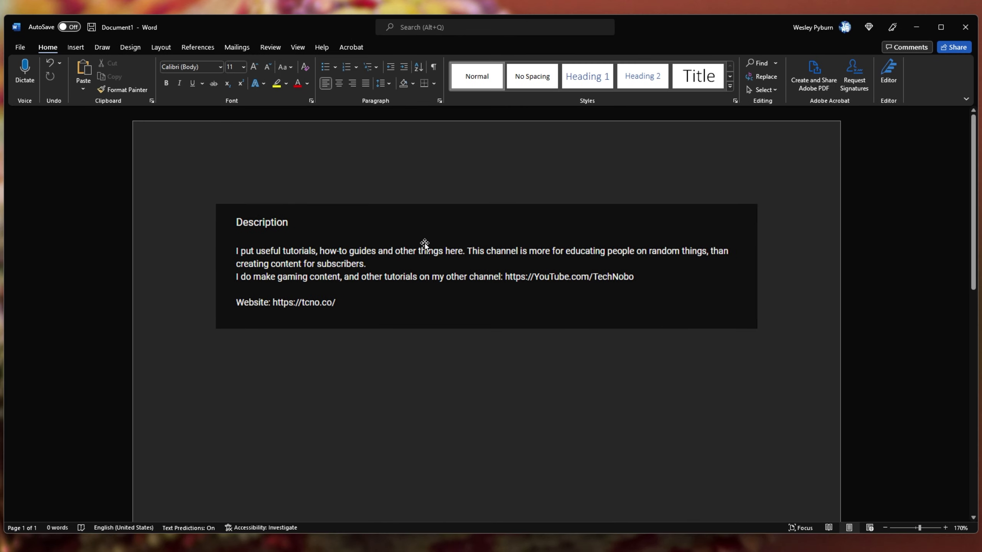
{"action": "left_click", "coordinate": [354, 239]}
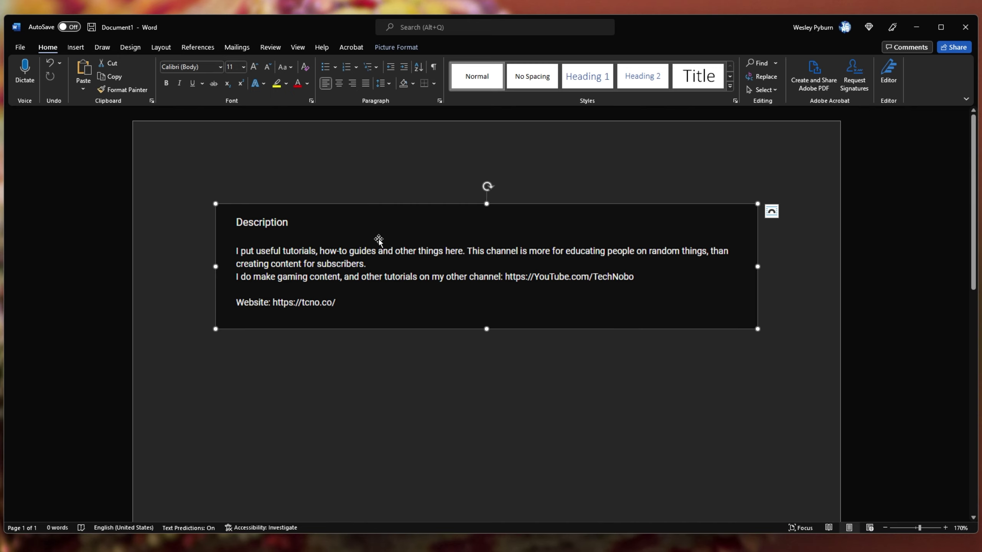
Open Word's Save As page for the document.
{"action": "left_click", "coordinate": [19, 47]}
{"action": "left_click", "coordinate": [72, 179]}
{"action": "left_click", "coordinate": [53, 183]}
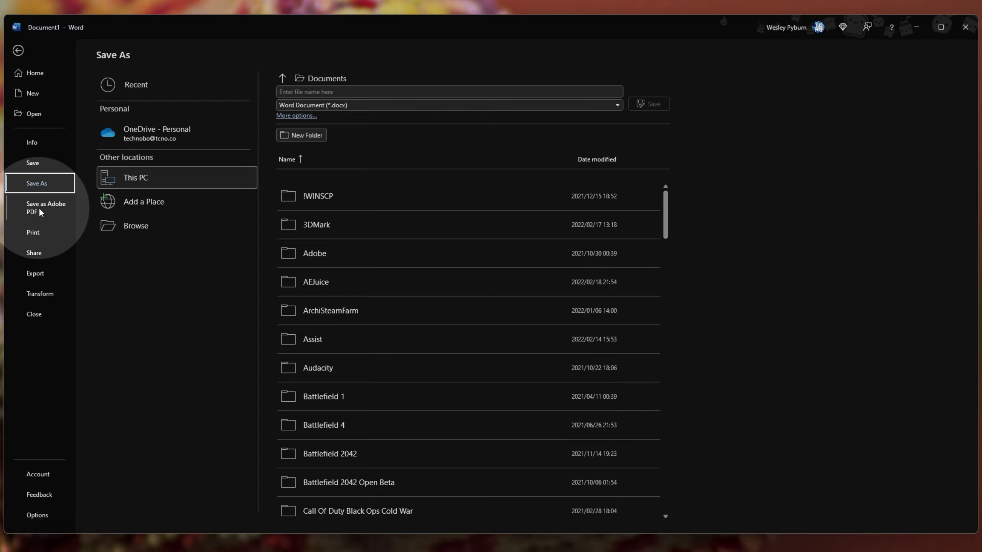
Save the document as test.pdf (PDF format) on the Desktop, then drag test.pdf into Word.
{"action": "left_click", "coordinate": [184, 175]}
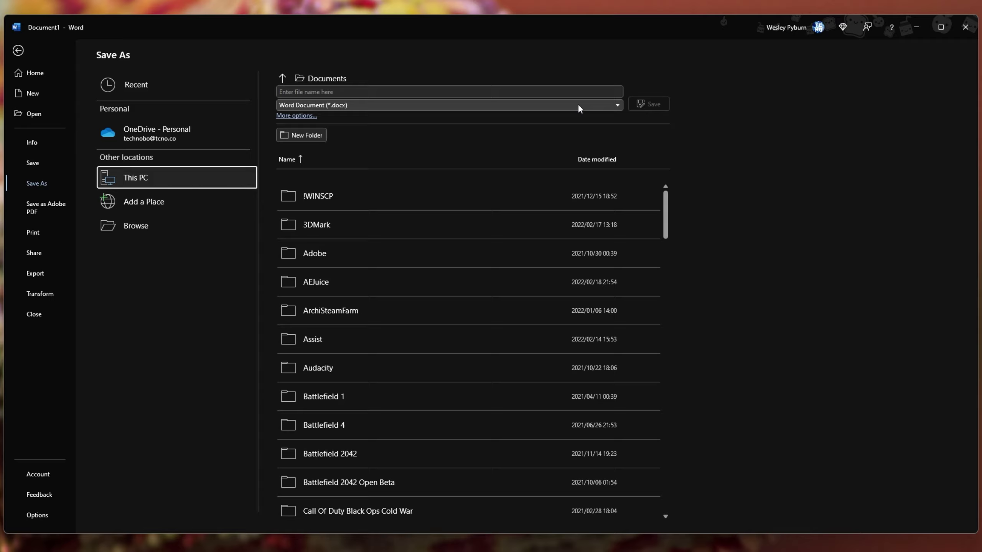
{"action": "left_click", "coordinate": [374, 105]}
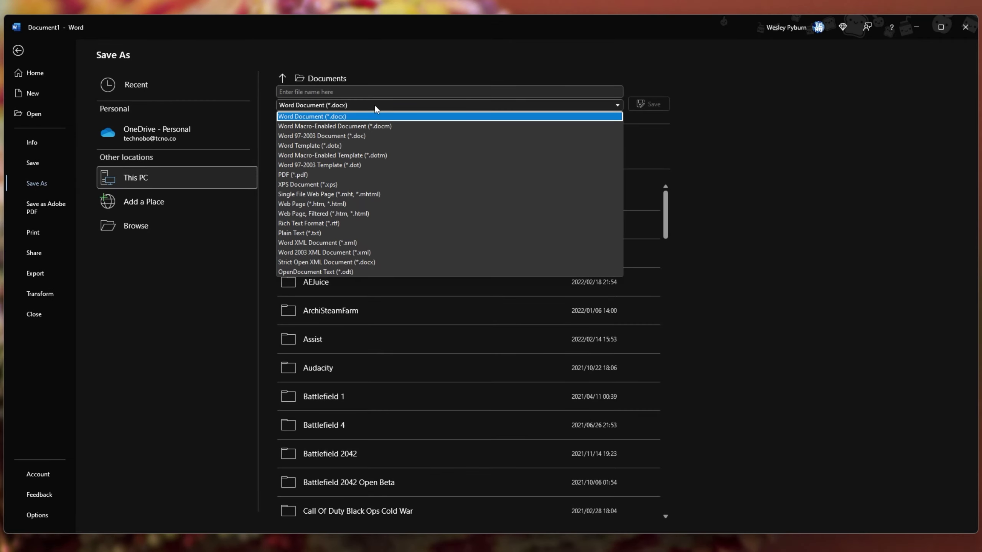
{"action": "left_click", "coordinate": [327, 173]}
{"action": "left_click", "coordinate": [356, 91]}
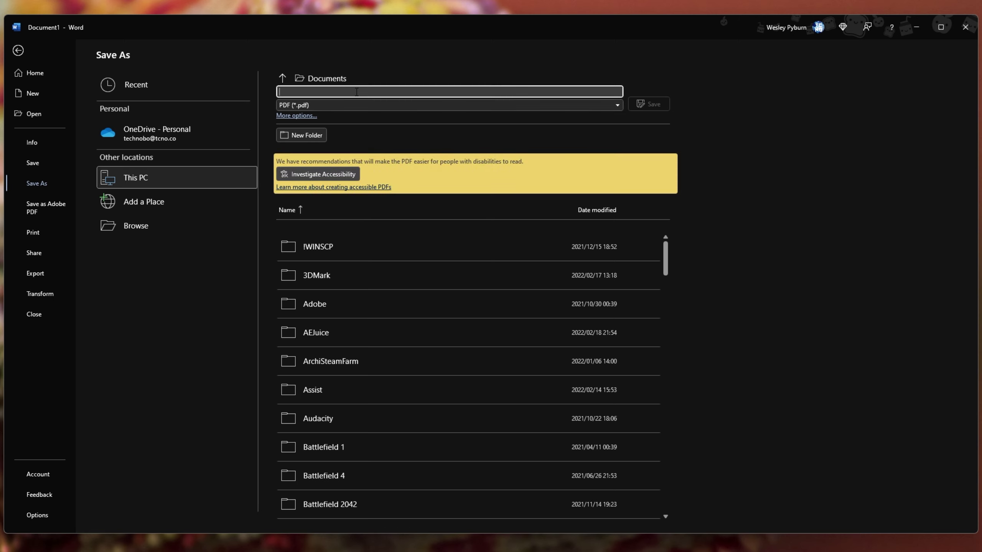
{"action": "type", "text": "test"}
{"action": "key", "text": "Tab"}
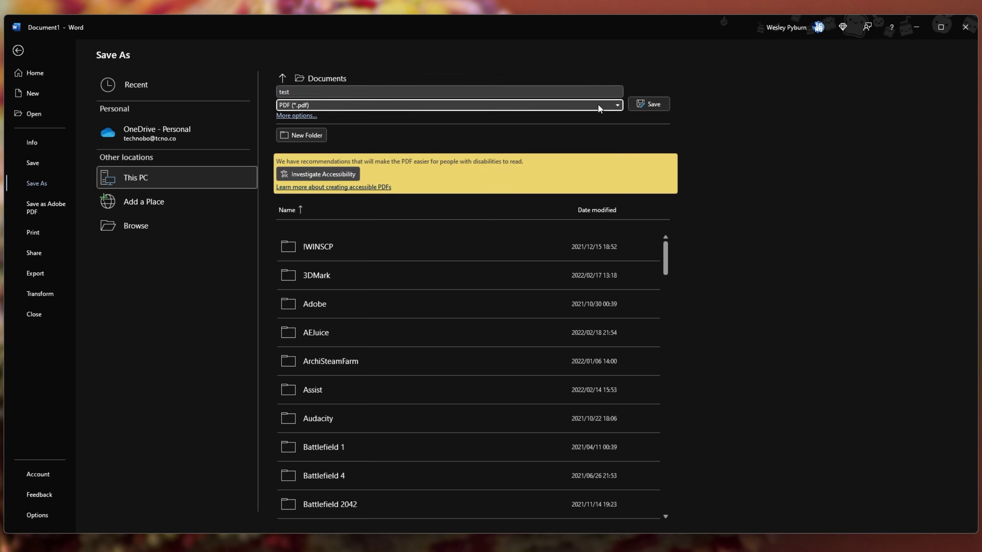
{"action": "left_click", "coordinate": [149, 224]}
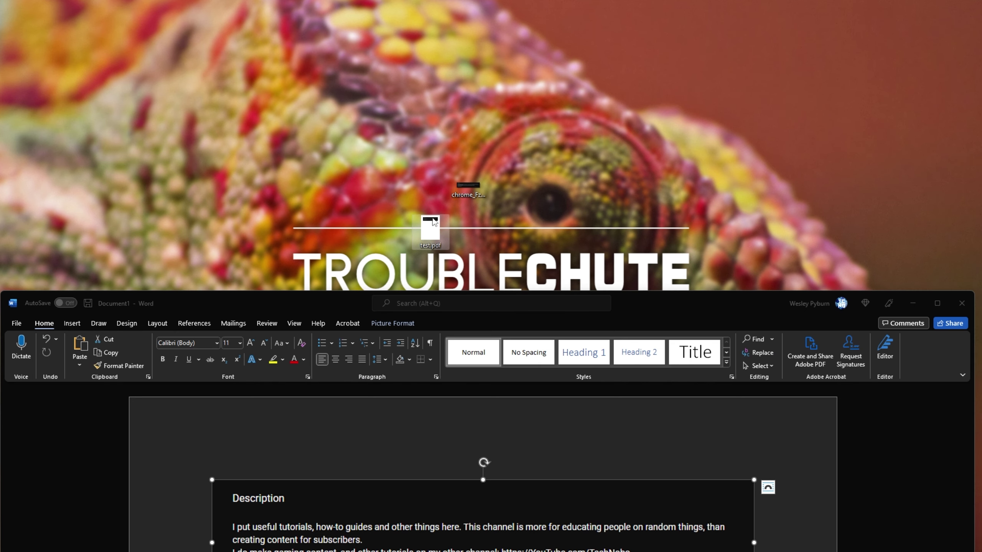
{"action": "left_click_drag", "start_coordinate": [431, 227], "coordinate": [427, 197]}
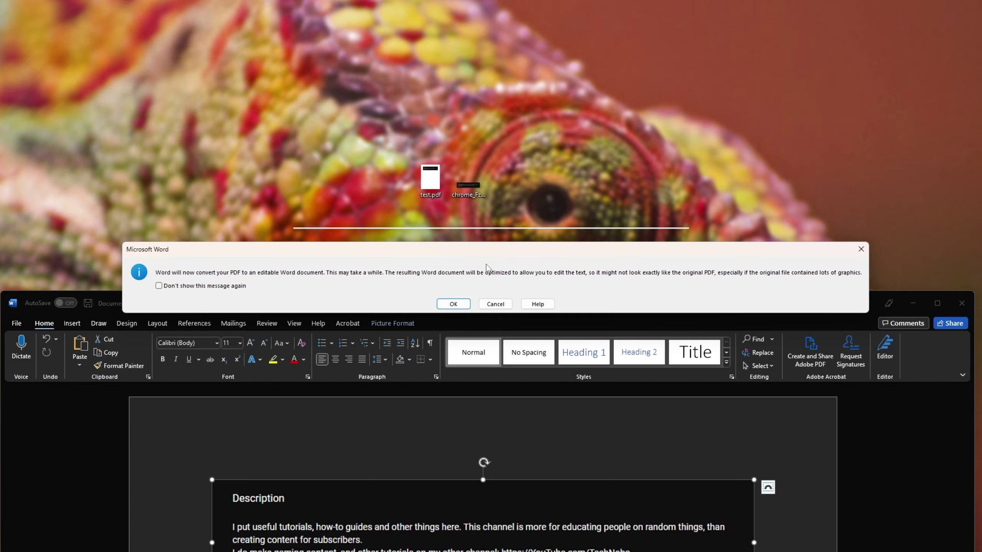
Convert test.pdf to an editable document, check the Description text, and select the stray black boxes.
{"action": "left_click", "coordinate": [453, 304]}
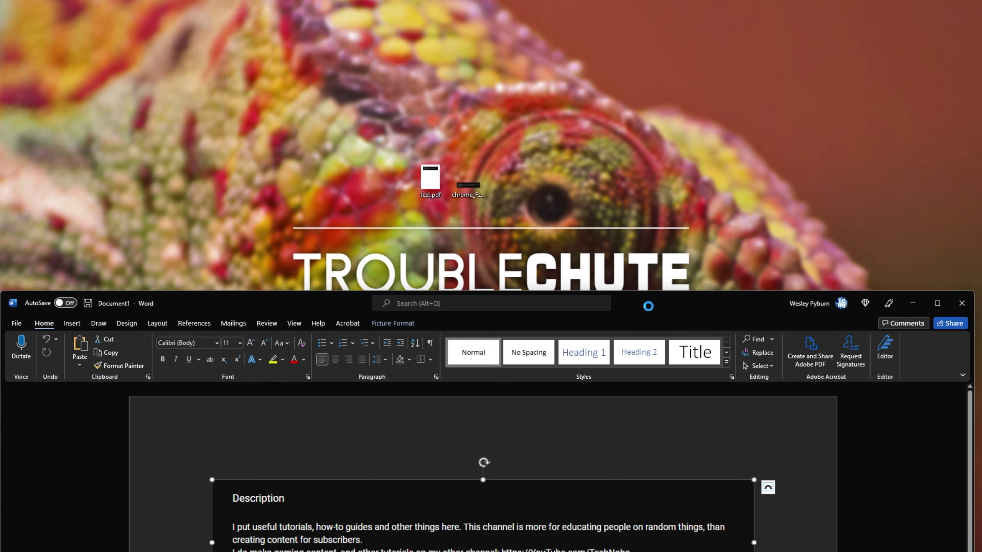
{"action": "left_click_drag", "start_coordinate": [648, 307], "coordinate": [648, 105]}
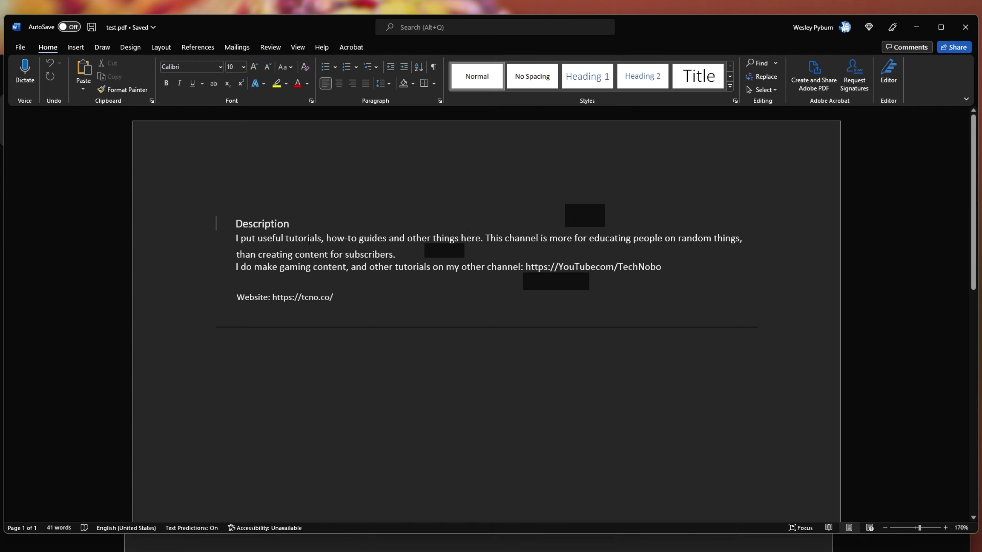
{"action": "left_click_drag", "start_coordinate": [247, 221], "coordinate": [290, 223]}
{"action": "left_click", "coordinate": [314, 254]}
{"action": "left_click", "coordinate": [442, 250]}
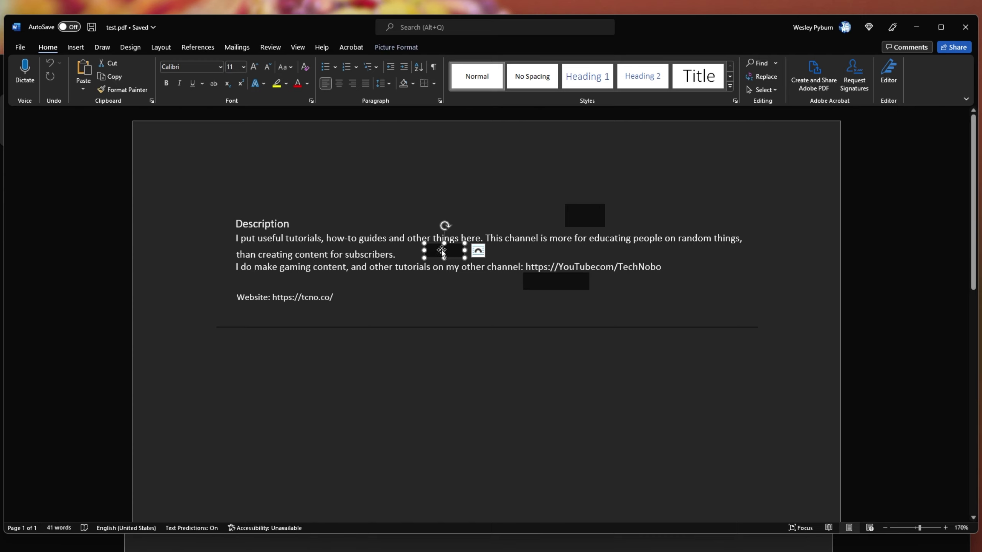
{"action": "left_click", "coordinate": [540, 278]}
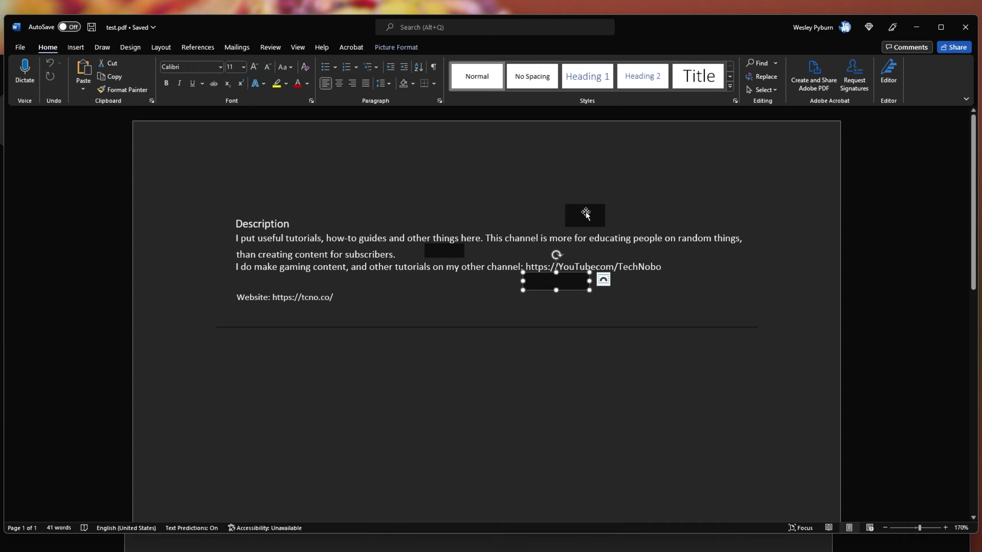
{"action": "left_click", "coordinate": [436, 250]}
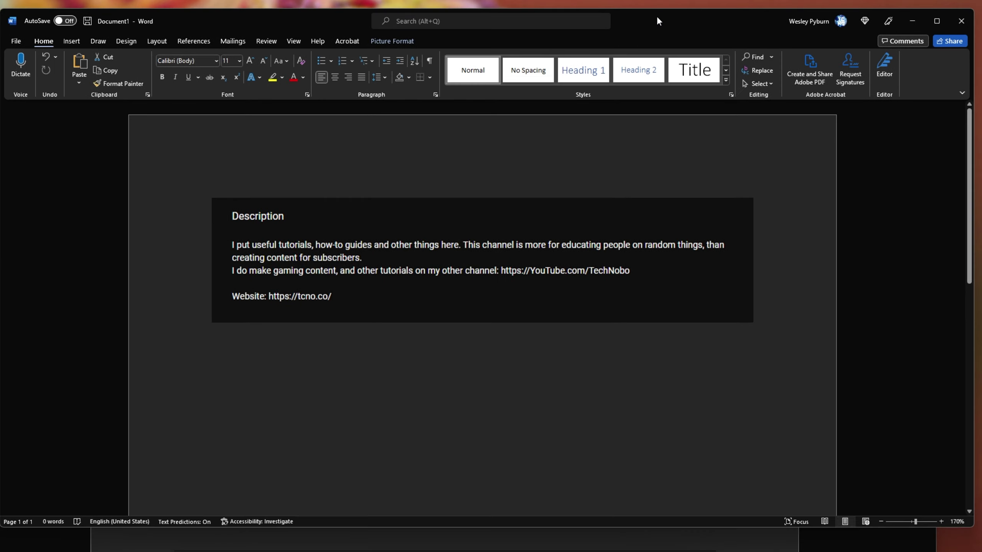
Close the original screenshot document without saving.
{"action": "left_click", "coordinate": [633, 308]}
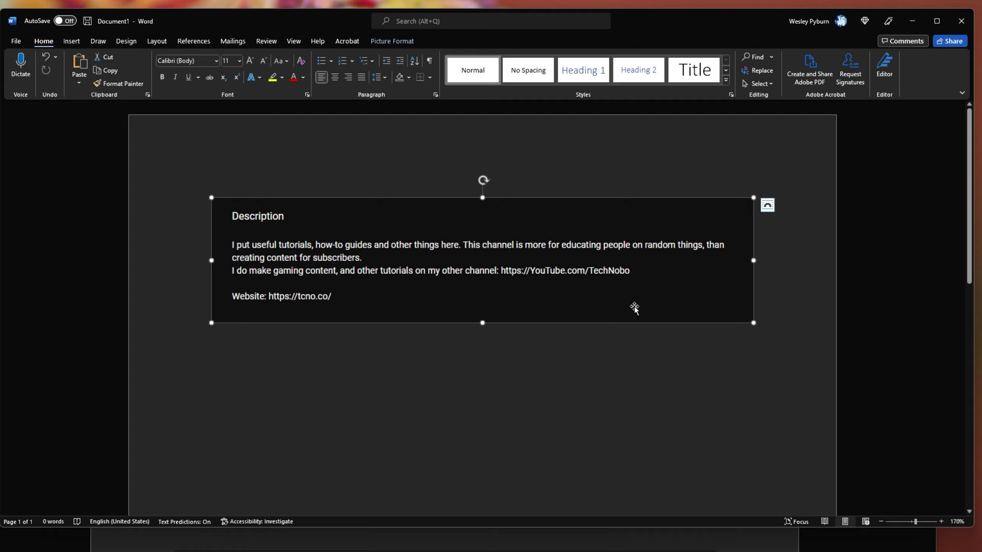
{"action": "left_click", "coordinate": [962, 21]}
{"action": "left_click", "coordinate": [525, 332]}
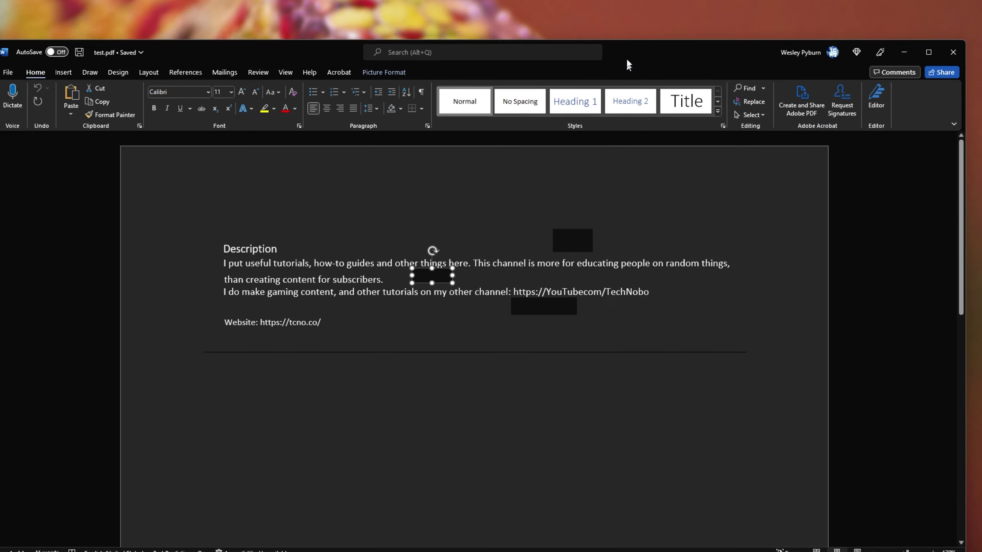
Delete the stray black box, then close the converted document and Word.
{"action": "left_click", "coordinate": [436, 474]}
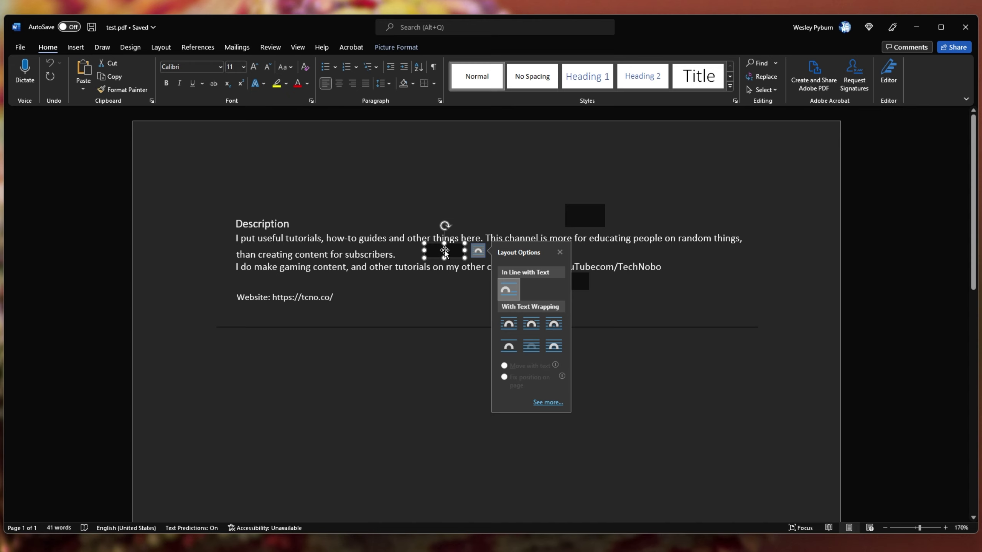
{"action": "key", "text": "Delete"}
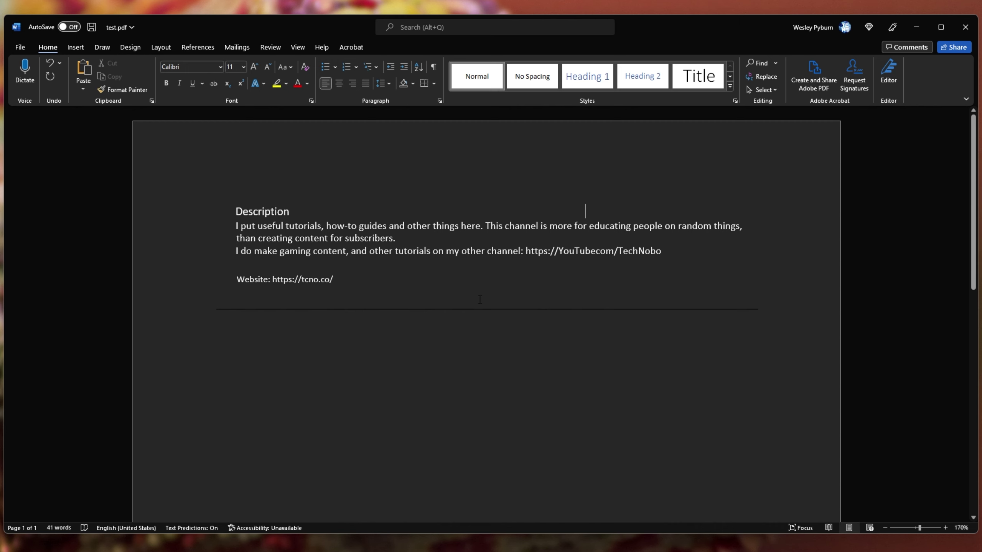
{"action": "left_click", "coordinate": [965, 28]}
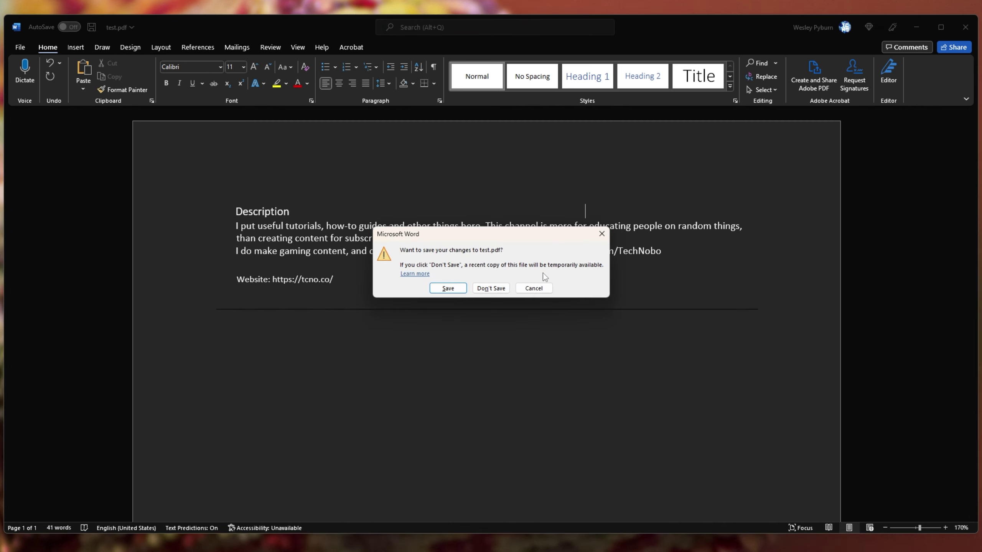
{"action": "left_click", "coordinate": [489, 287]}
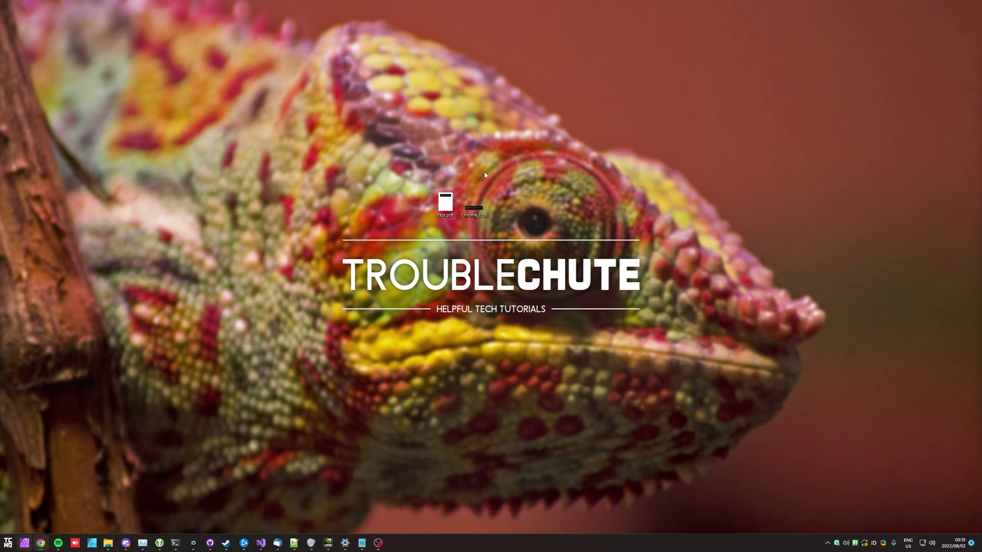